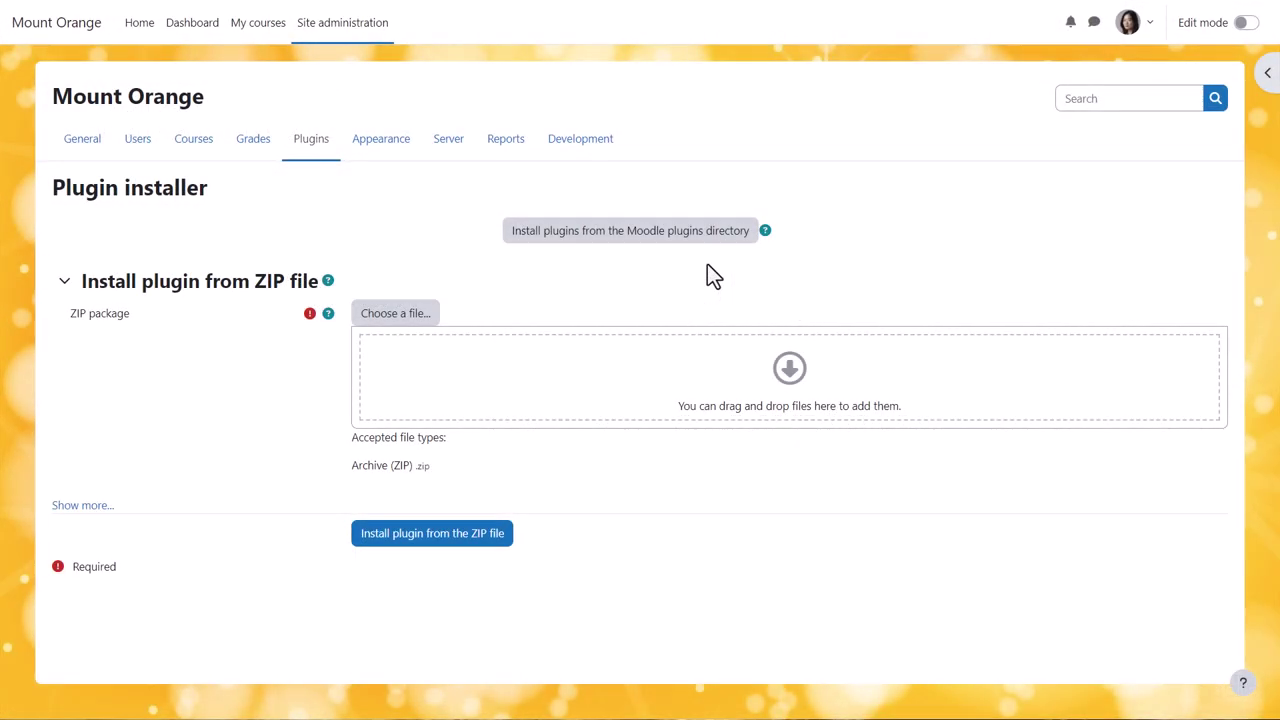
- Find Group choice in the Moodle plugins directory and list the sites it can install to
{"action": "left_click", "coordinate": [708, 246]}
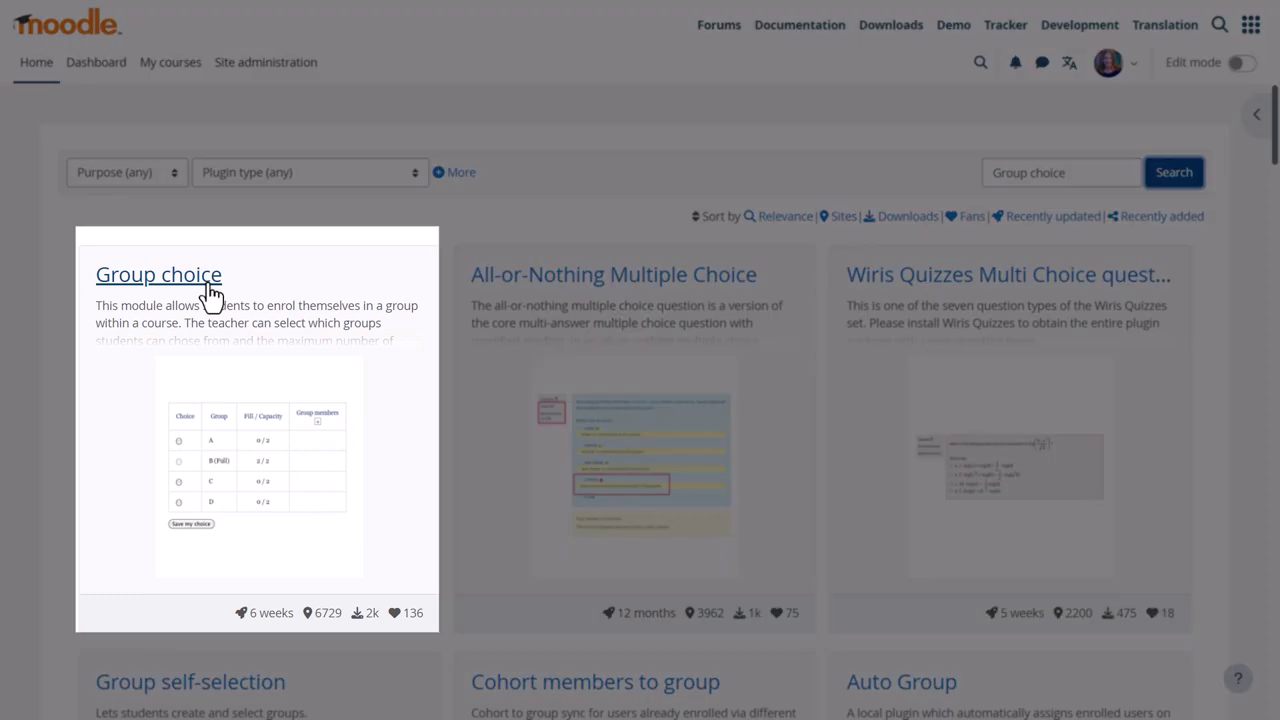
{"action": "left_click", "coordinate": [209, 282]}
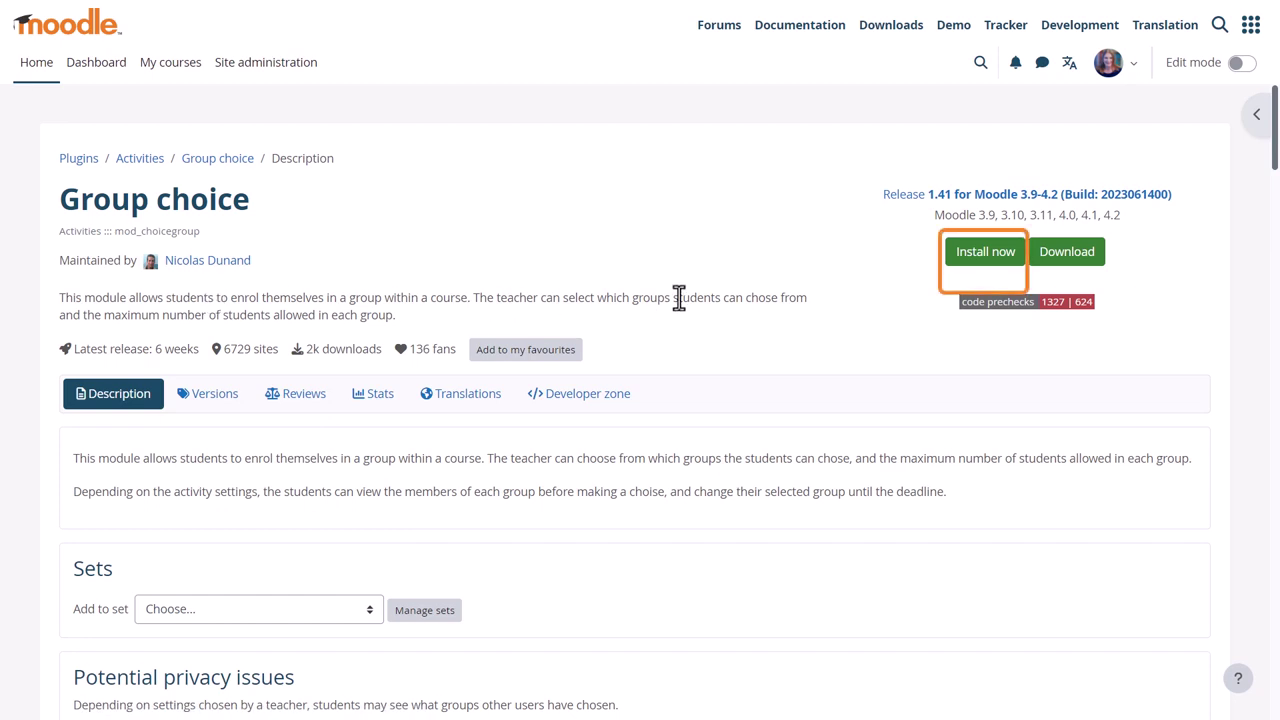
{"action": "left_click", "coordinate": [976, 266]}
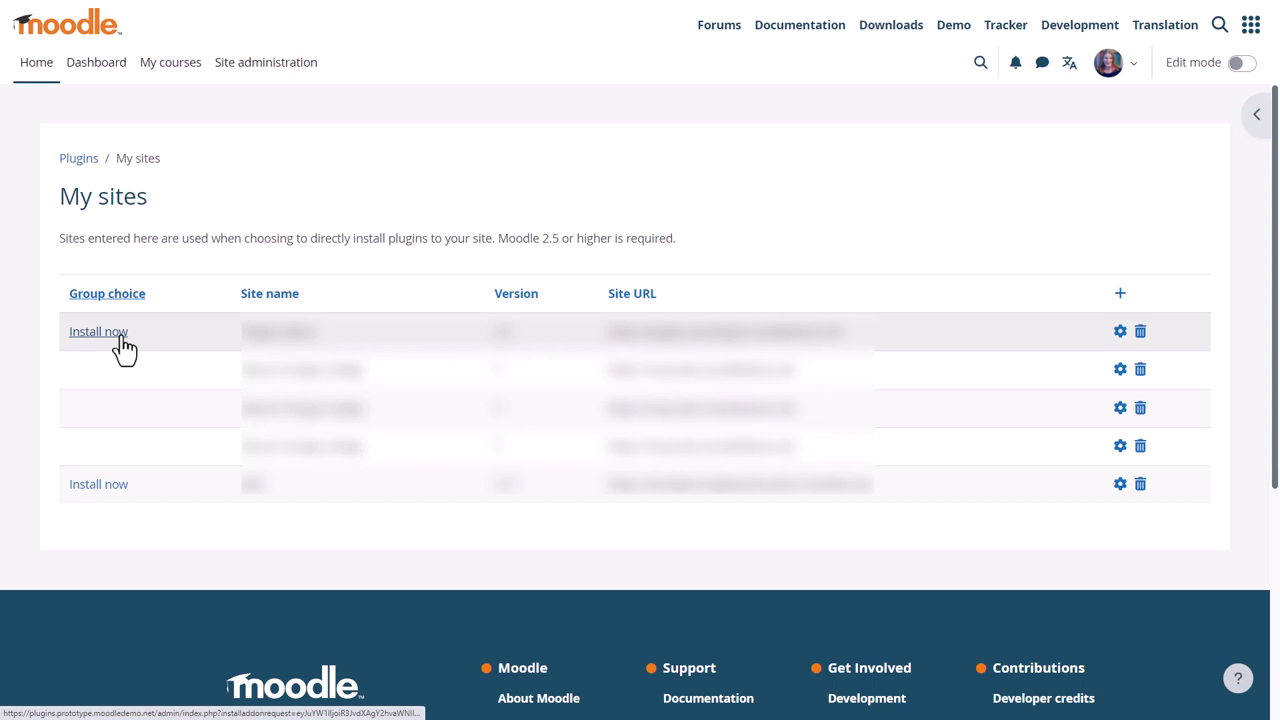
- Send Group choice to Mount Orange, confirm the download, and pass validation and server checks
{"action": "left_click", "coordinate": [117, 338]}
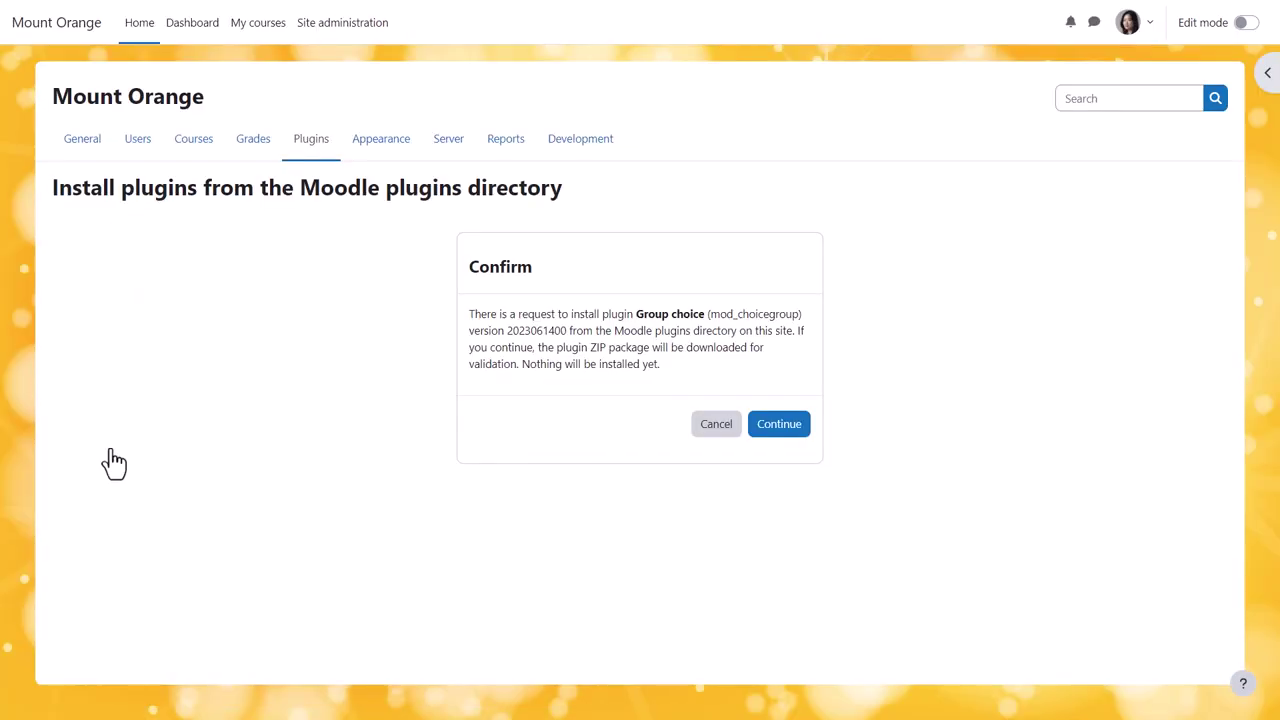
{"action": "left_click", "coordinate": [764, 436]}
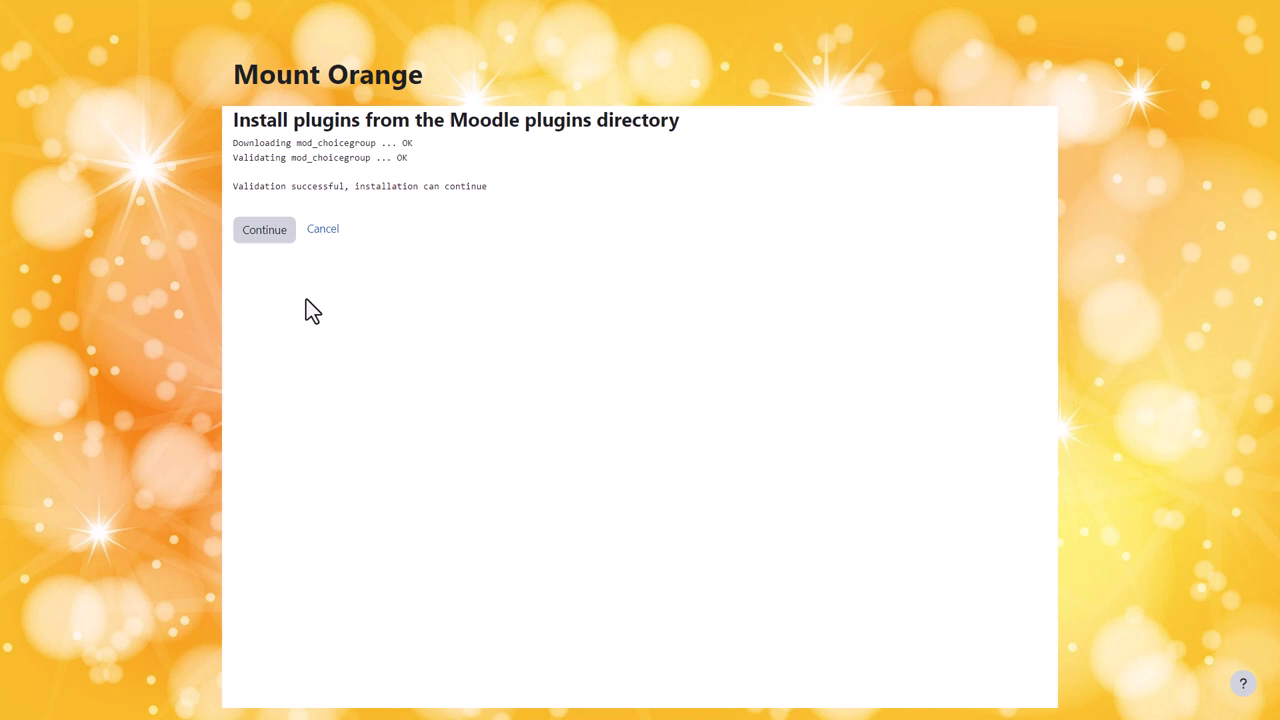
{"action": "left_click", "coordinate": [263, 229]}
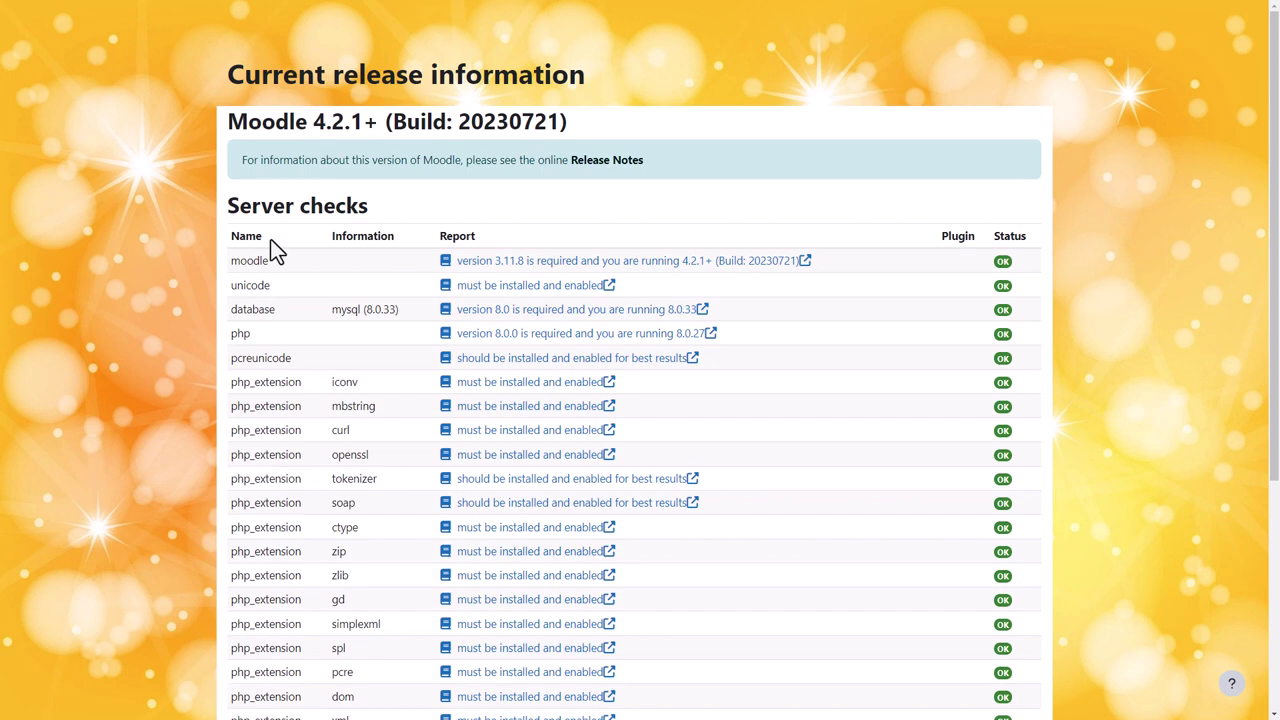
{"action": "scroll", "coordinate": [757, 560], "scroll_direction": "down", "scroll_amount": 4}
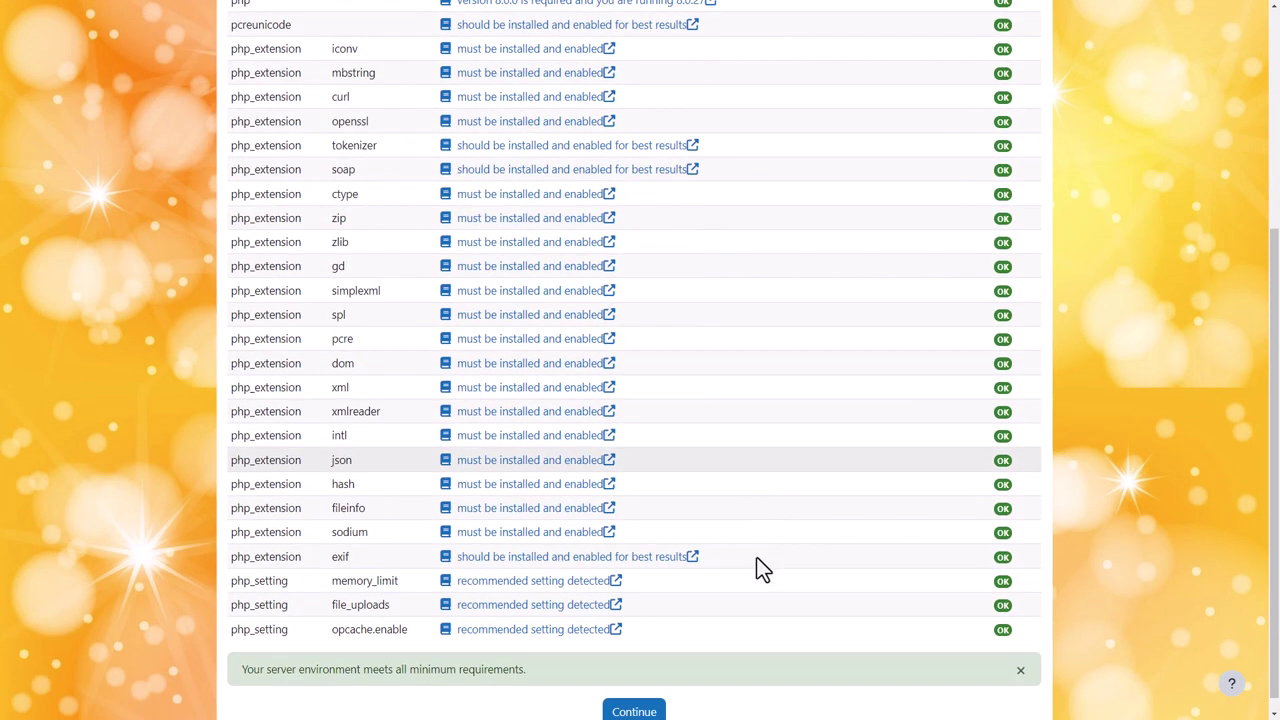
{"action": "left_click", "coordinate": [651, 697]}
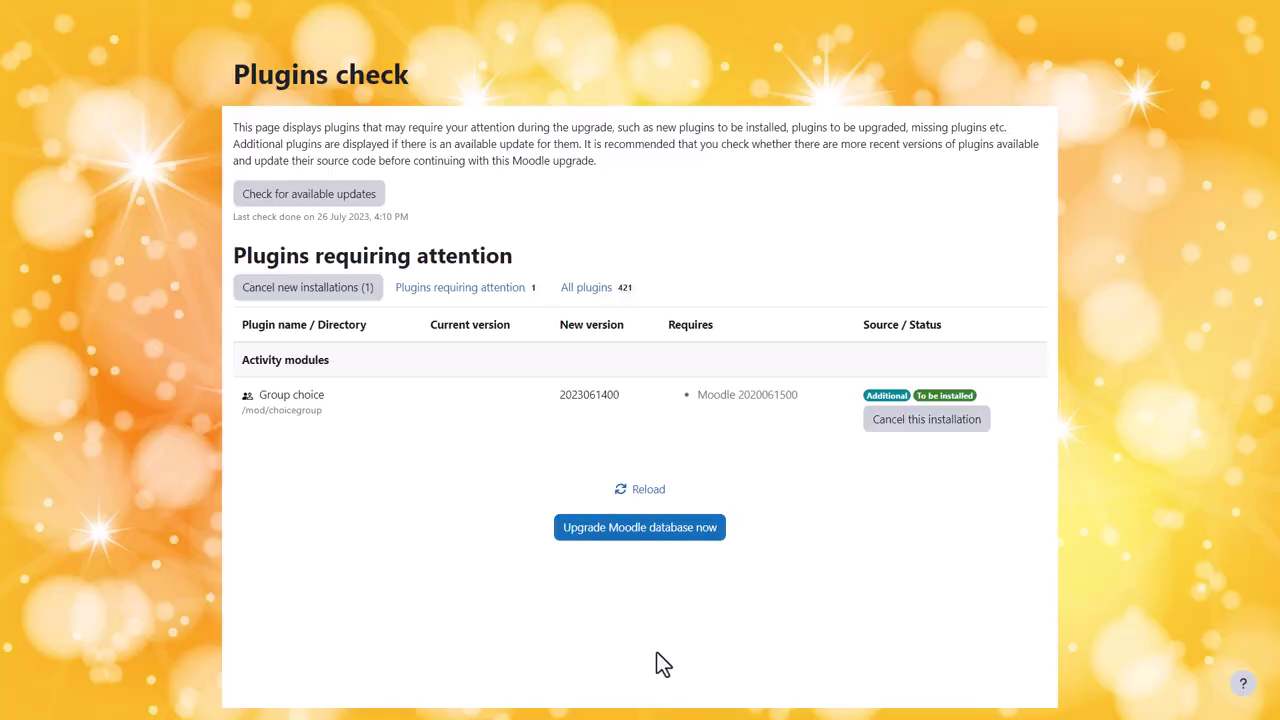
- Upgrade the database to install mod_choicegroup and continue to its new settings
{"action": "left_click", "coordinate": [681, 535]}
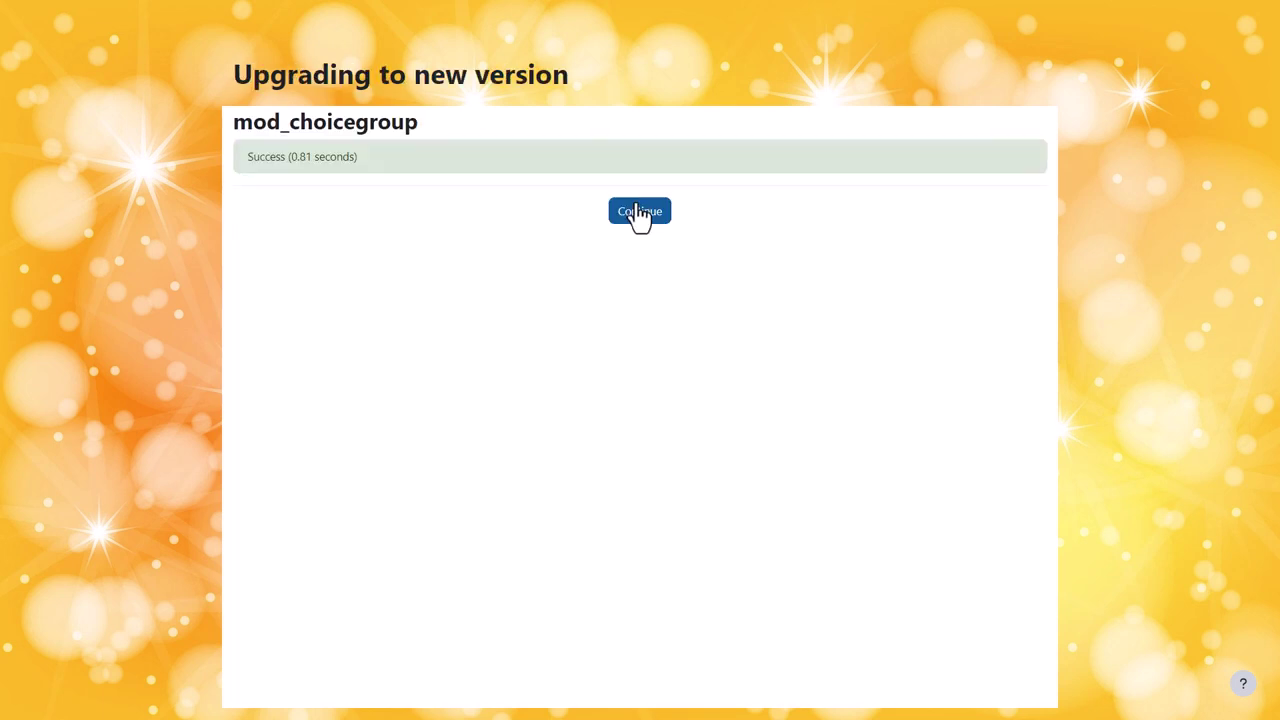
{"action": "left_click", "coordinate": [638, 213]}
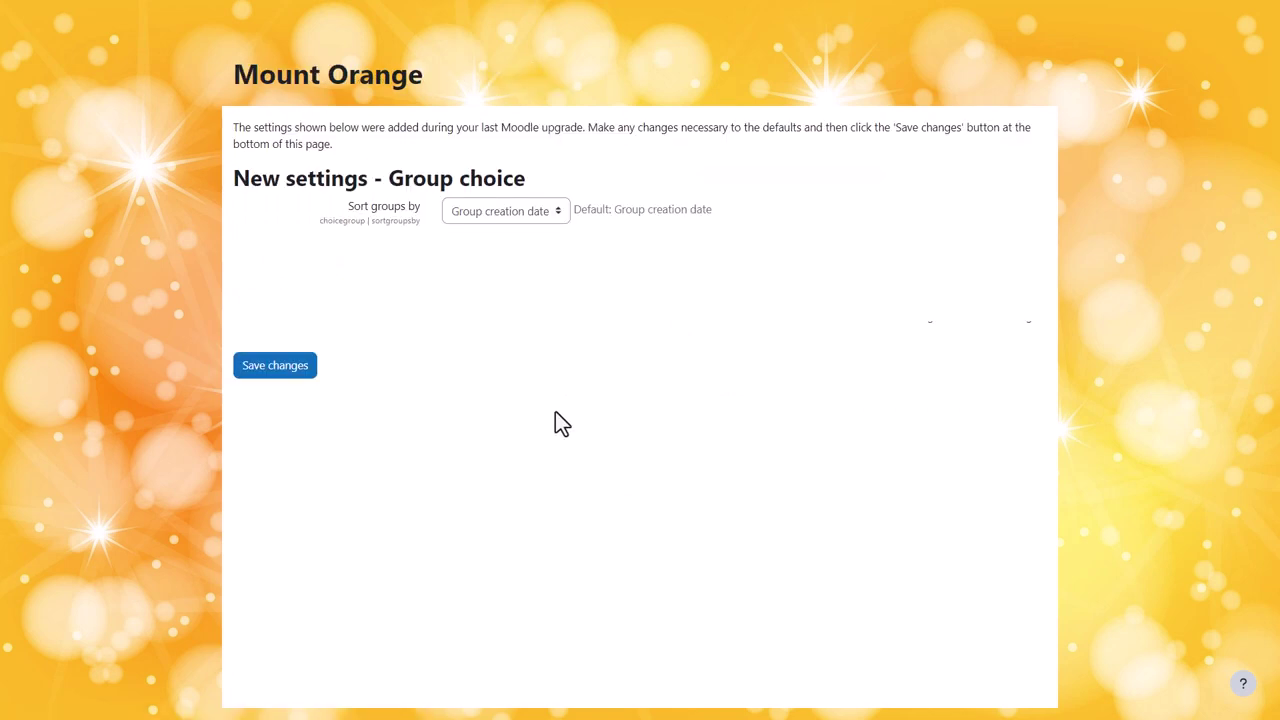
- Save Group choice's default settings and view Additional plugins in the Plugins overview
{"action": "left_click", "coordinate": [276, 368]}
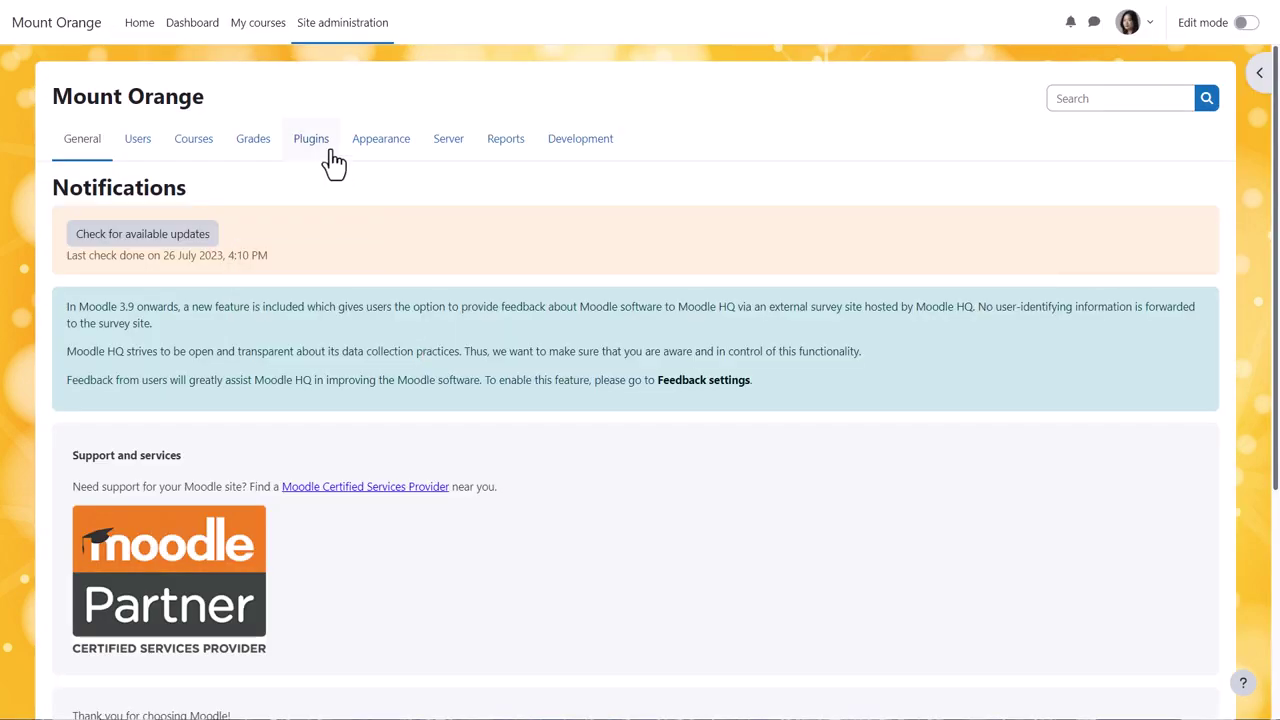
{"action": "left_click", "coordinate": [330, 155]}
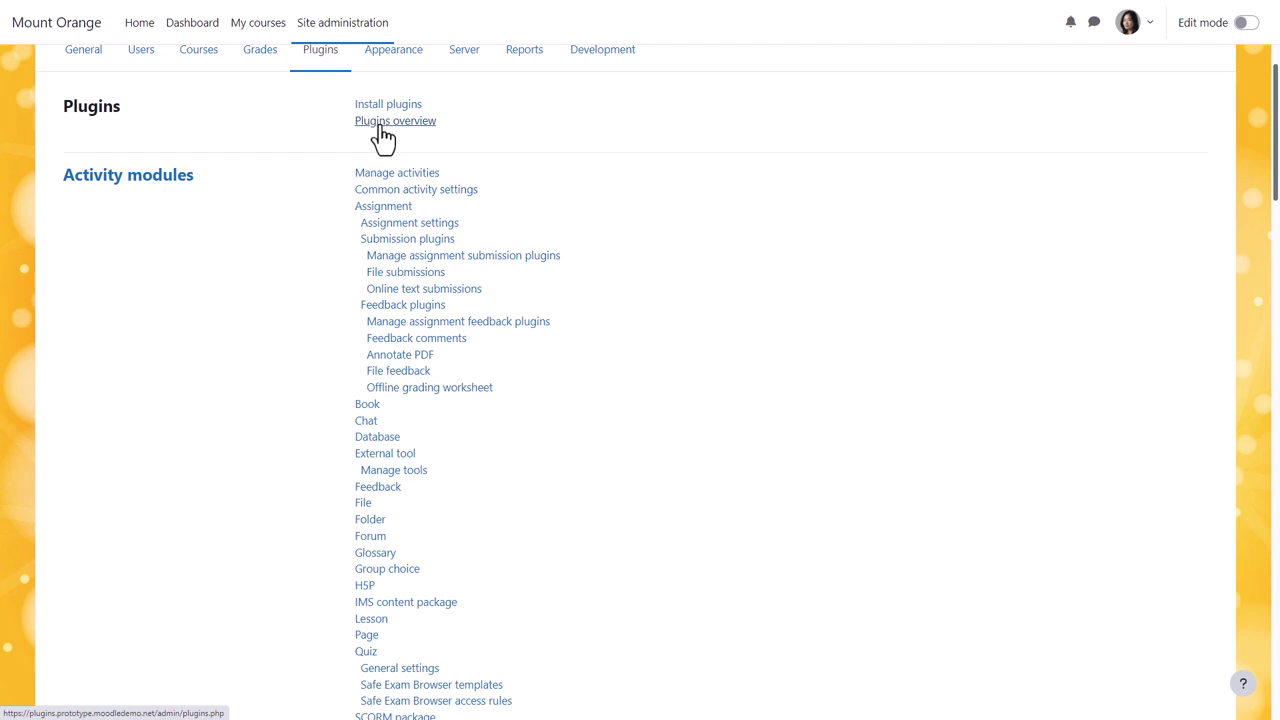
{"action": "left_click", "coordinate": [383, 135]}
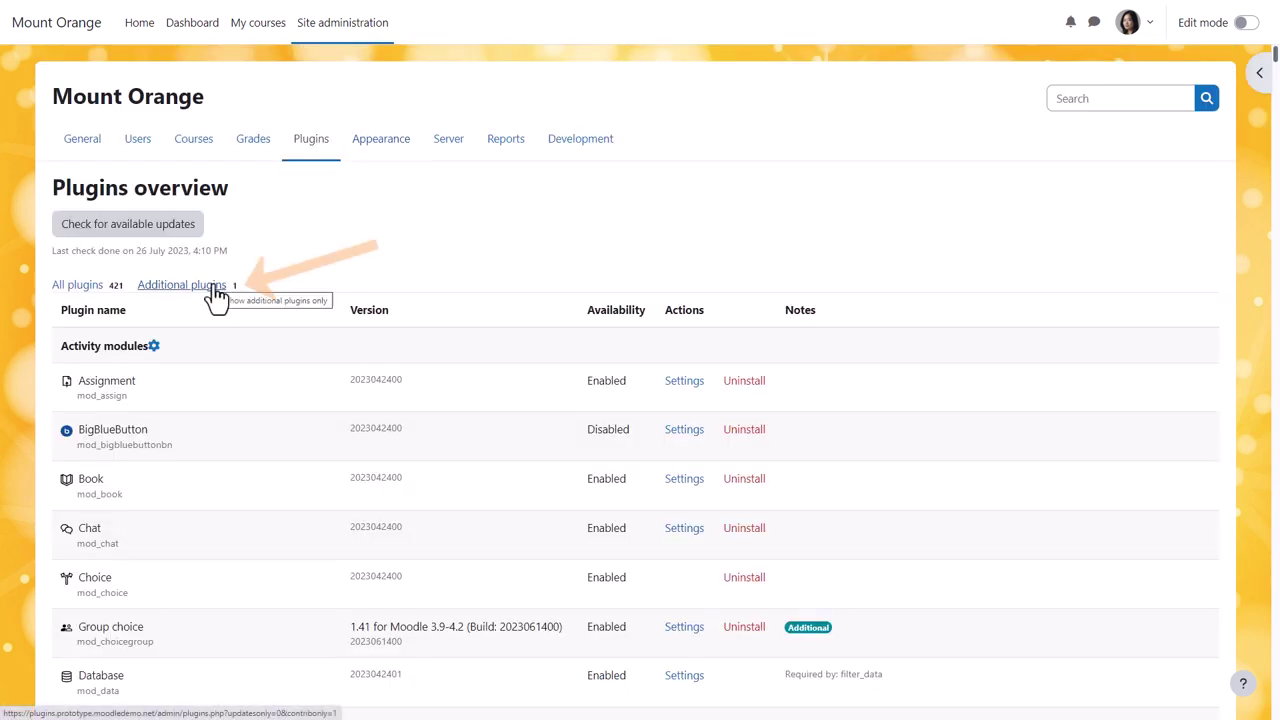
{"action": "left_click", "coordinate": [214, 286]}
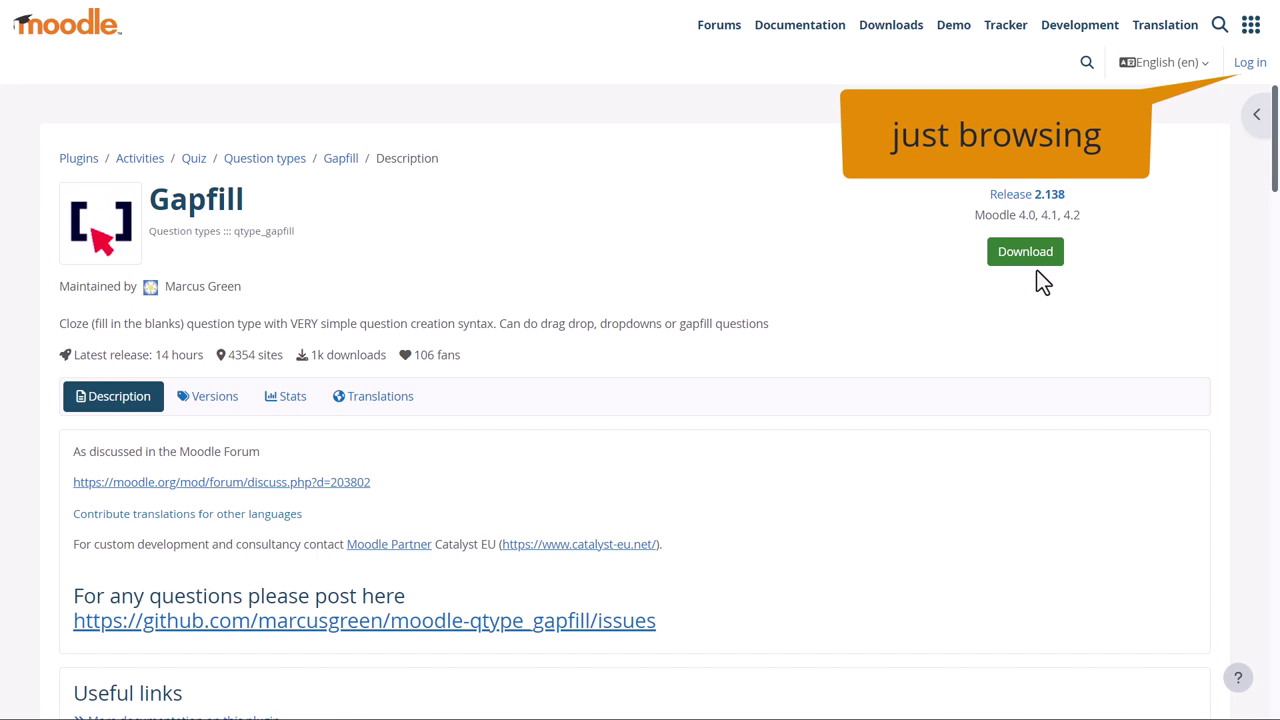
- Download and save the Gapfill package qtype_gapfill_moodle42_2023072899.zip
{"action": "left_click", "coordinate": [1033, 260]}
{"action": "left_click", "coordinate": [1033, 262]}
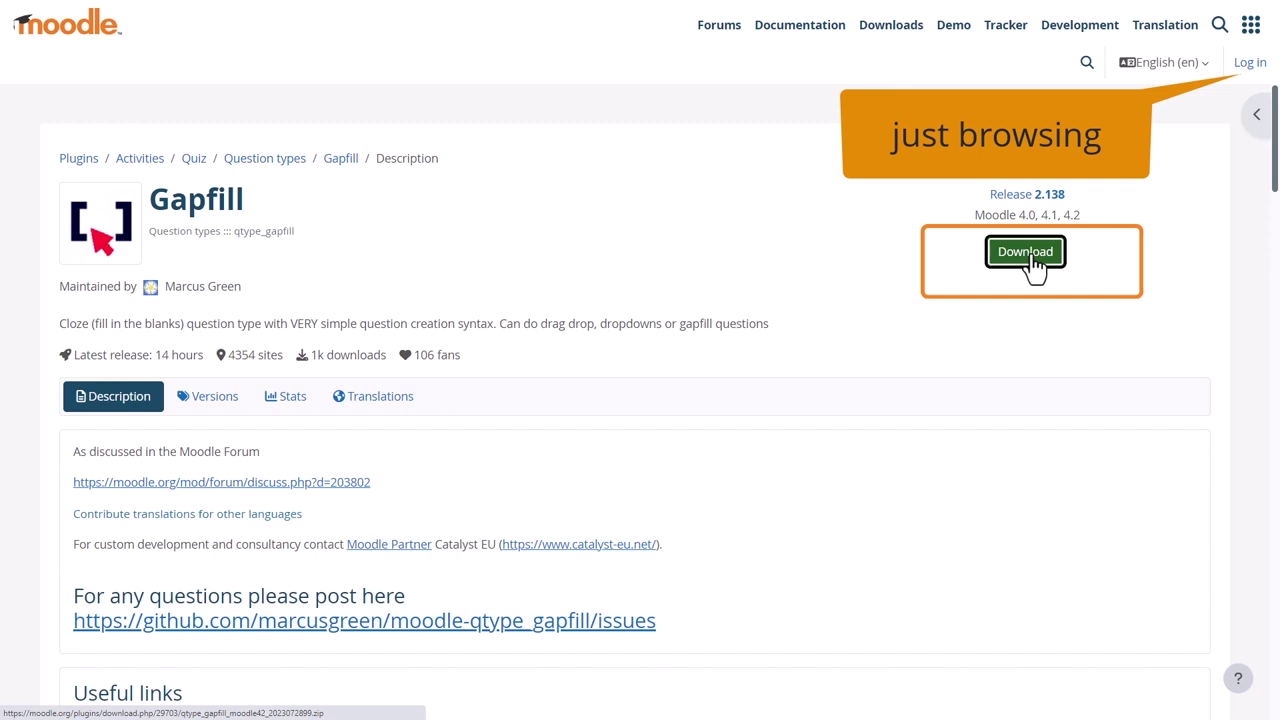
{"action": "left_click", "coordinate": [1030, 255]}
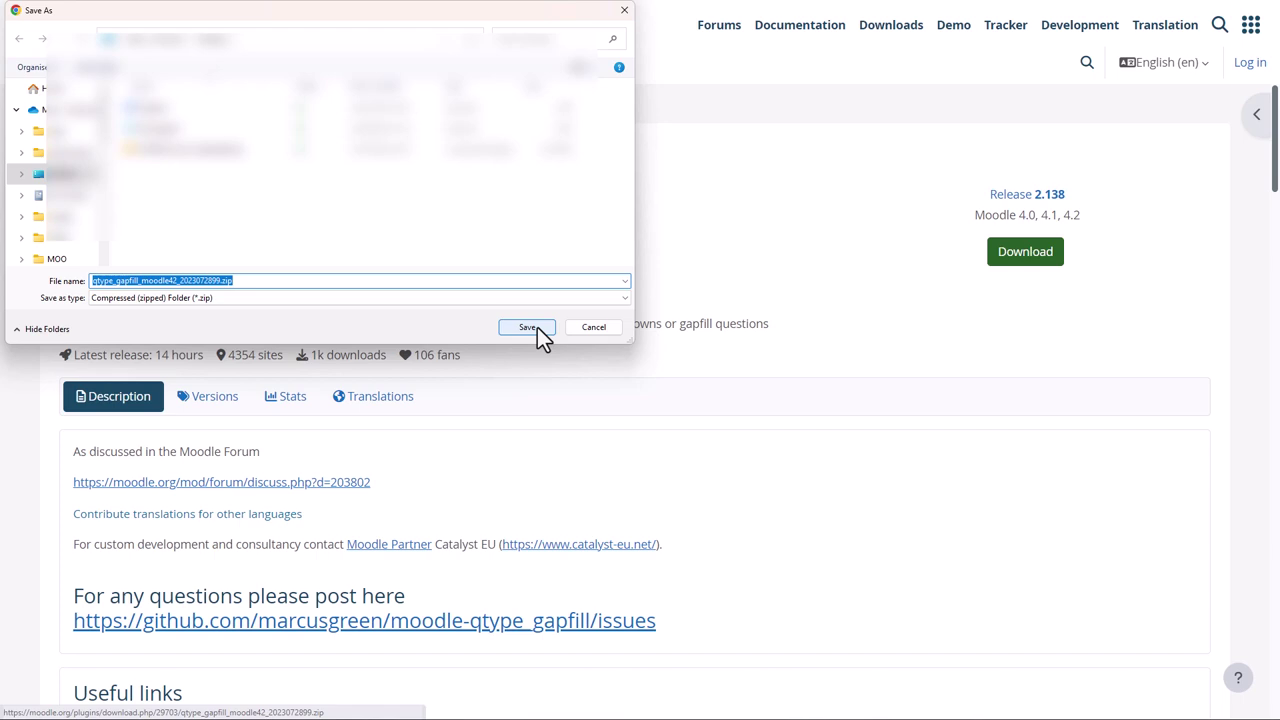
{"action": "left_click", "coordinate": [536, 328]}
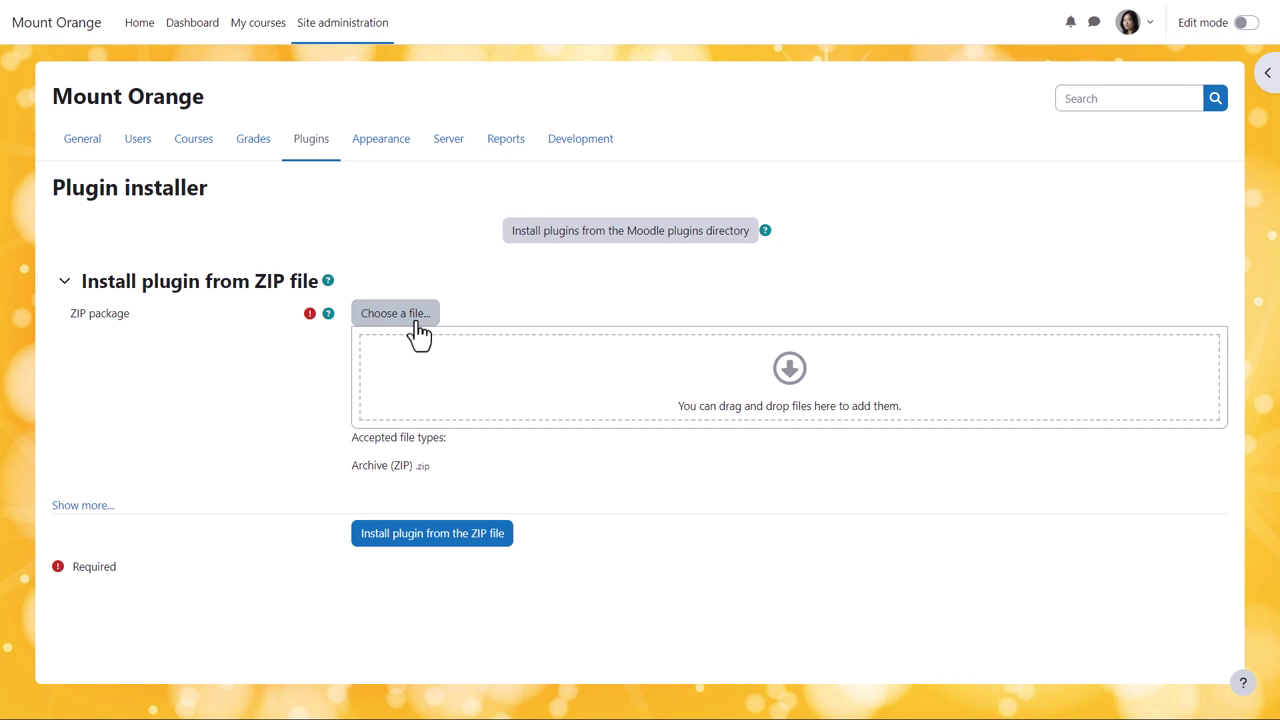
- Upload the downloaded Gapfill zip as the plugin package
{"action": "left_click", "coordinate": [418, 333]}
{"action": "left_click", "coordinate": [526, 312]}
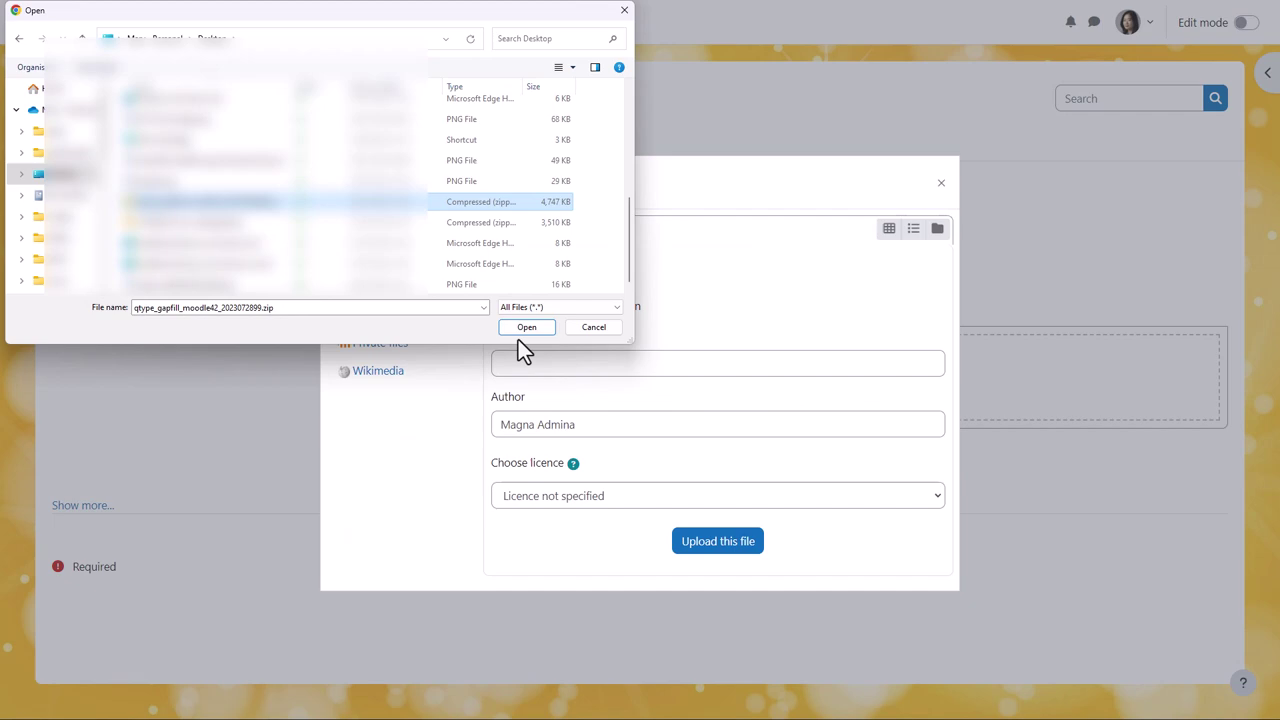
{"action": "left_click", "coordinate": [522, 330]}
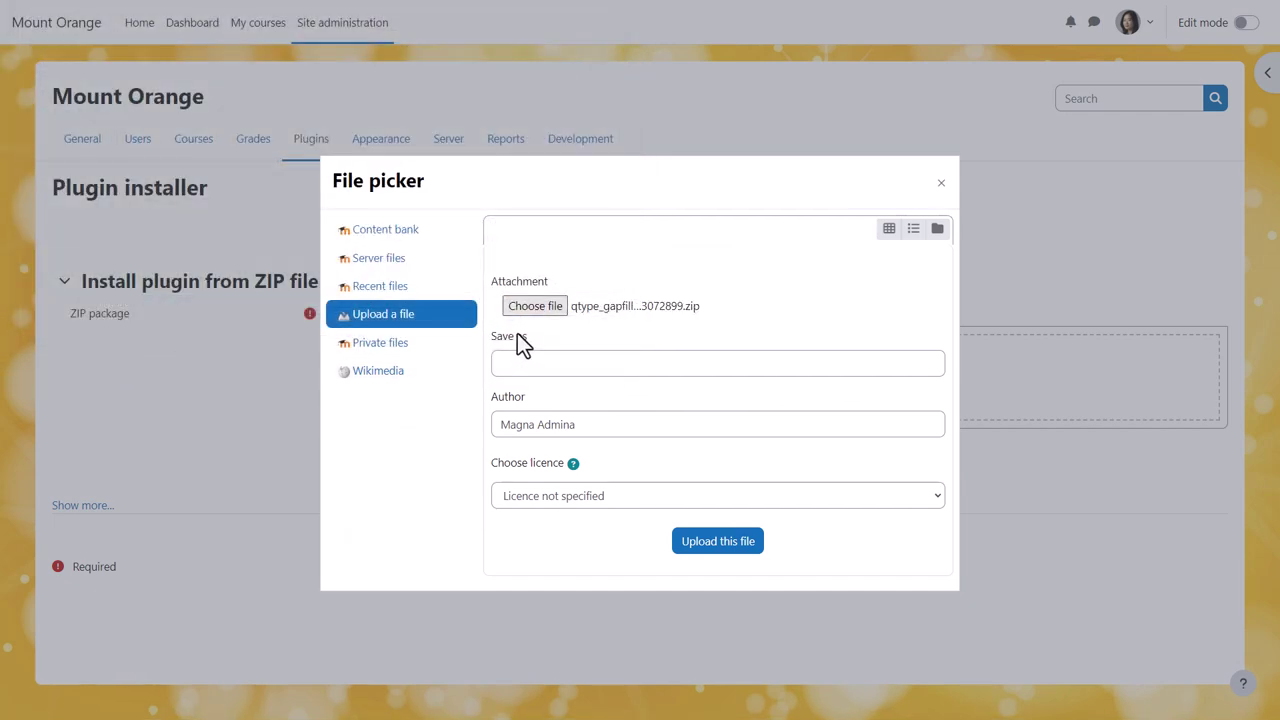
{"action": "left_click", "coordinate": [703, 543]}
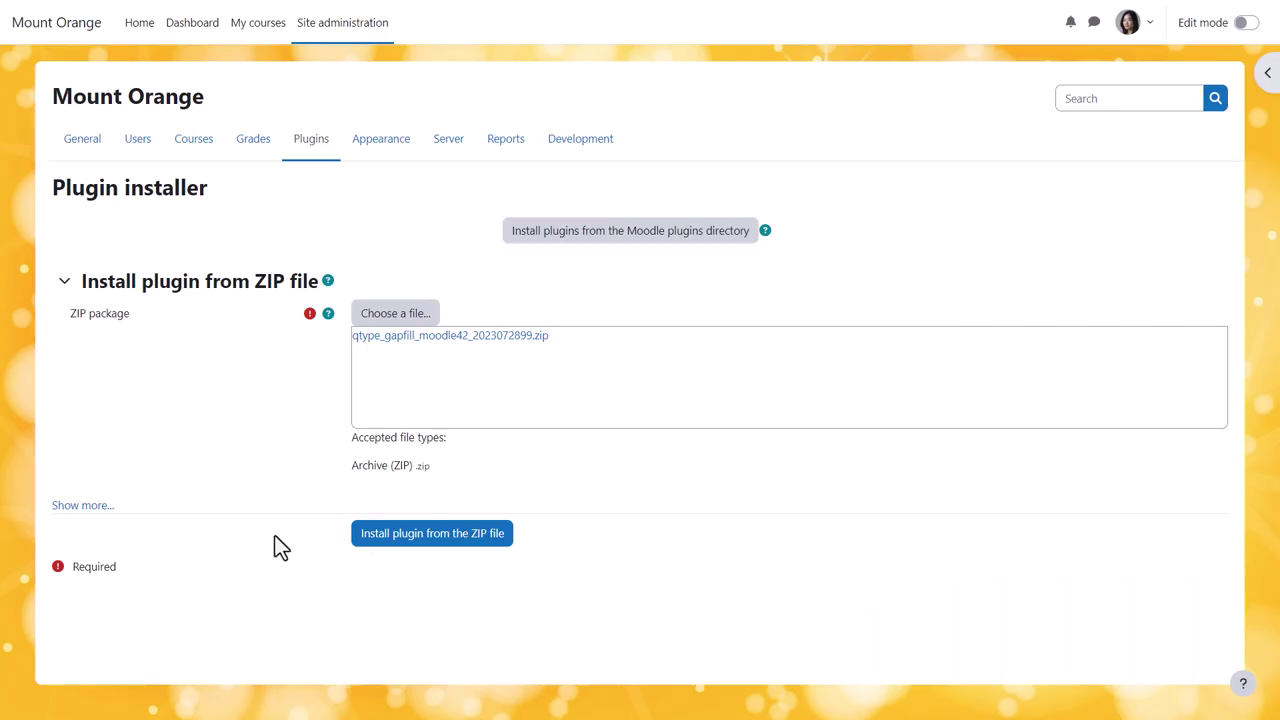
- Leave the plugin type unset under extra options and install Gapfill from the ZIP
{"action": "left_click", "coordinate": [108, 507]}
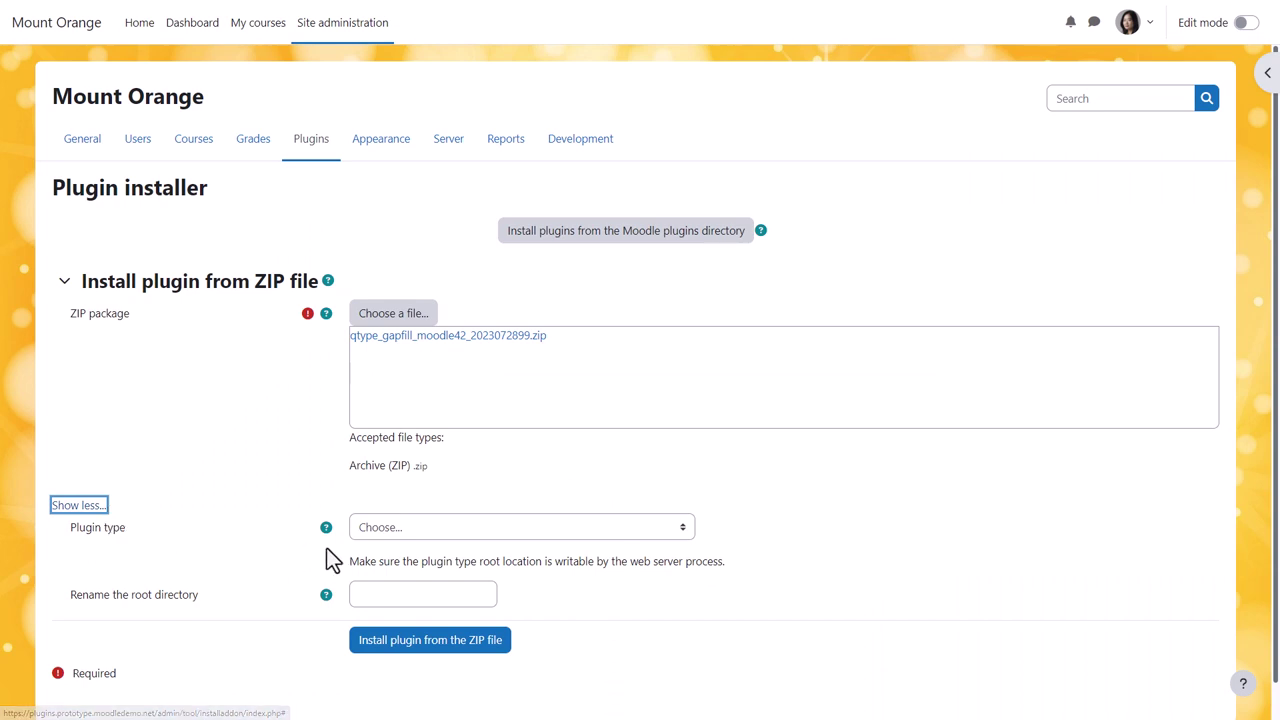
{"action": "left_click", "coordinate": [438, 535]}
{"action": "left_click", "coordinate": [438, 535]}
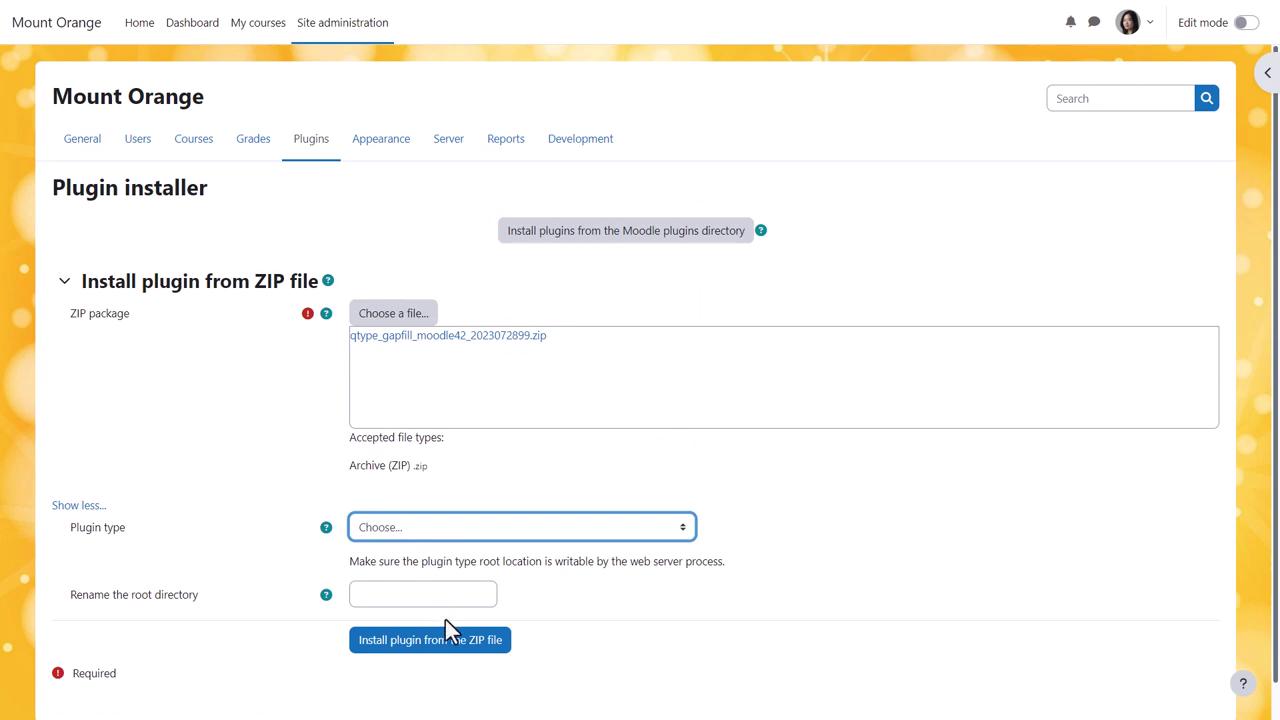
{"action": "left_click", "coordinate": [445, 645]}
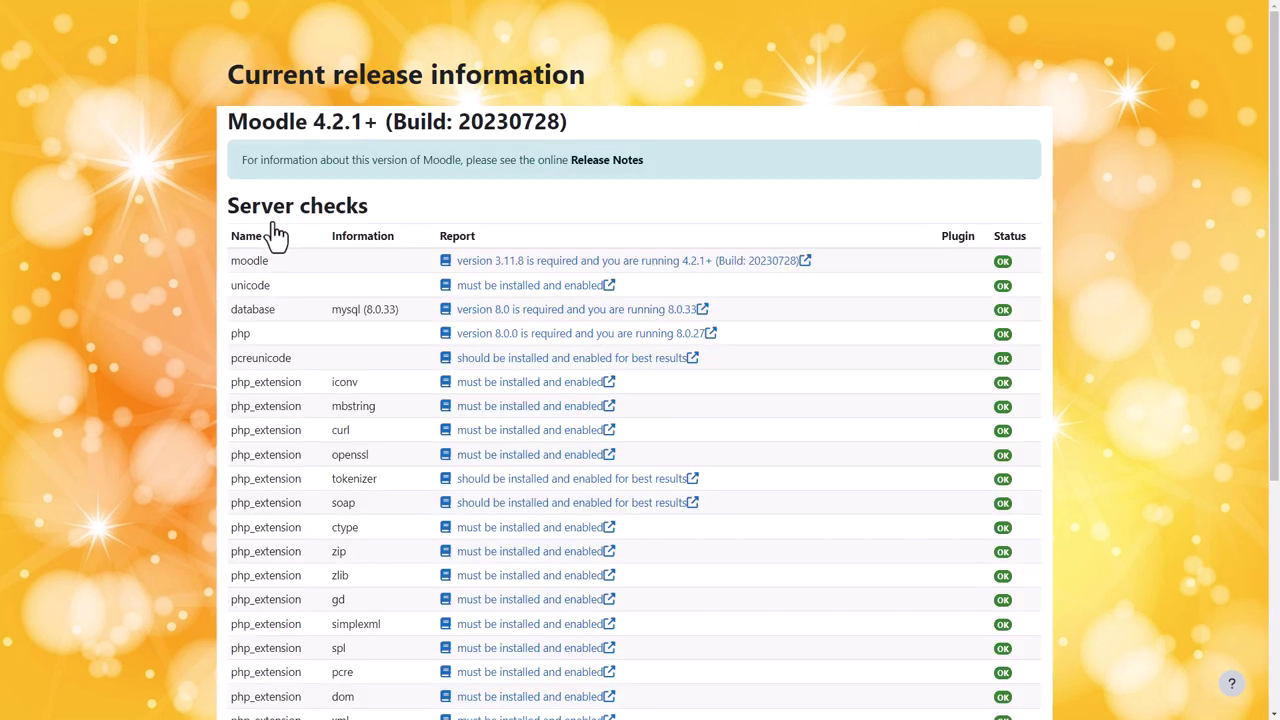
{"action": "scroll", "coordinate": [557, 610], "scroll_direction": "down", "scroll_amount": 3}
{"action": "left_click", "coordinate": [627, 700]}
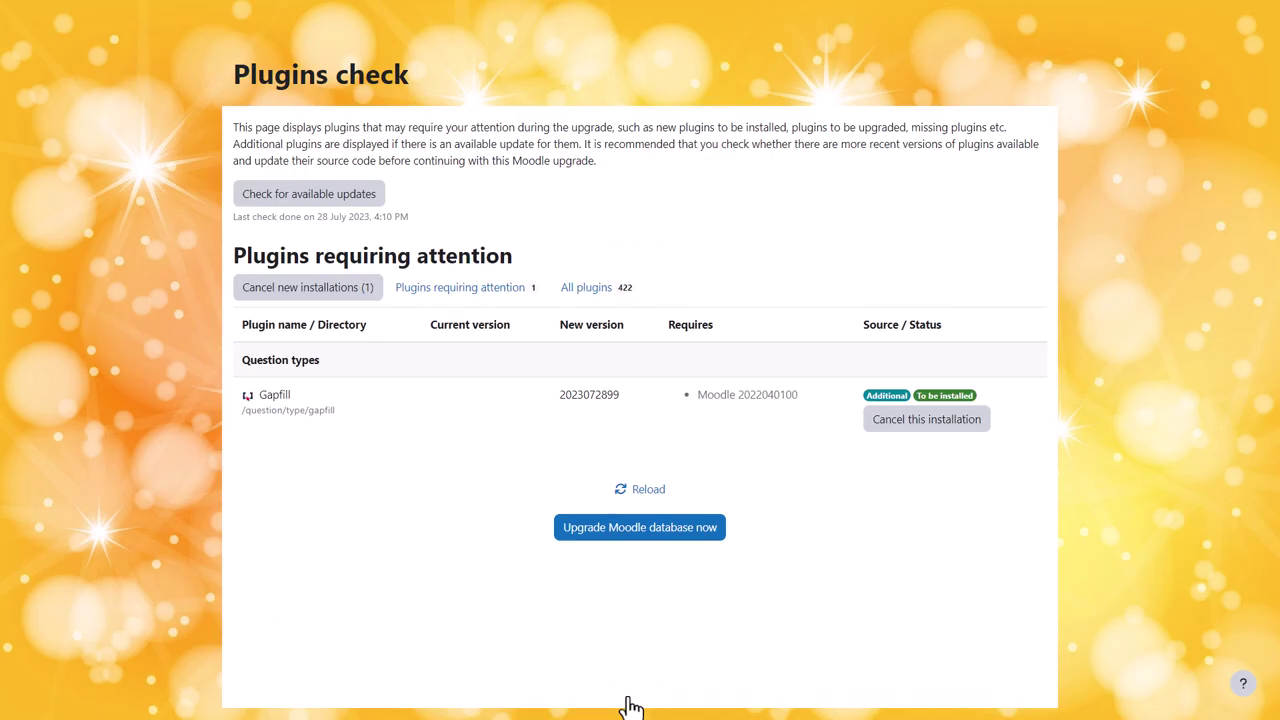
{"action": "left_click", "coordinate": [649, 538]}
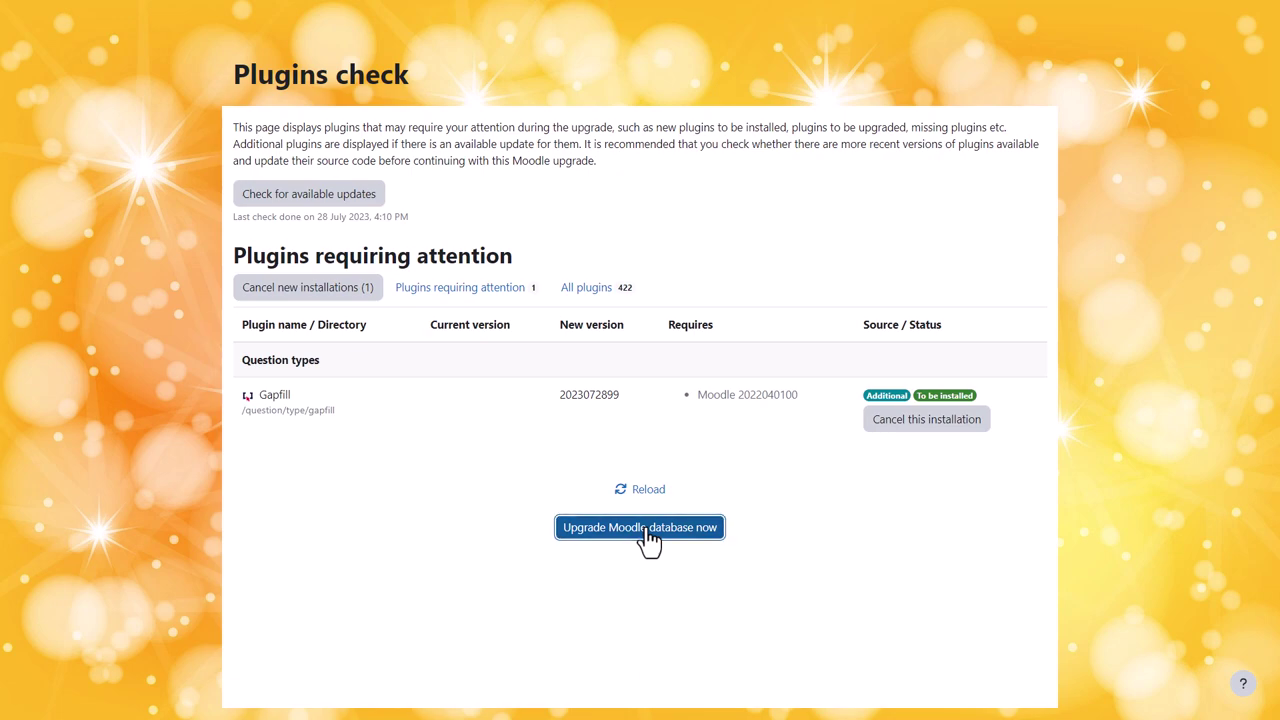
{"action": "left_click", "coordinate": [646, 214]}
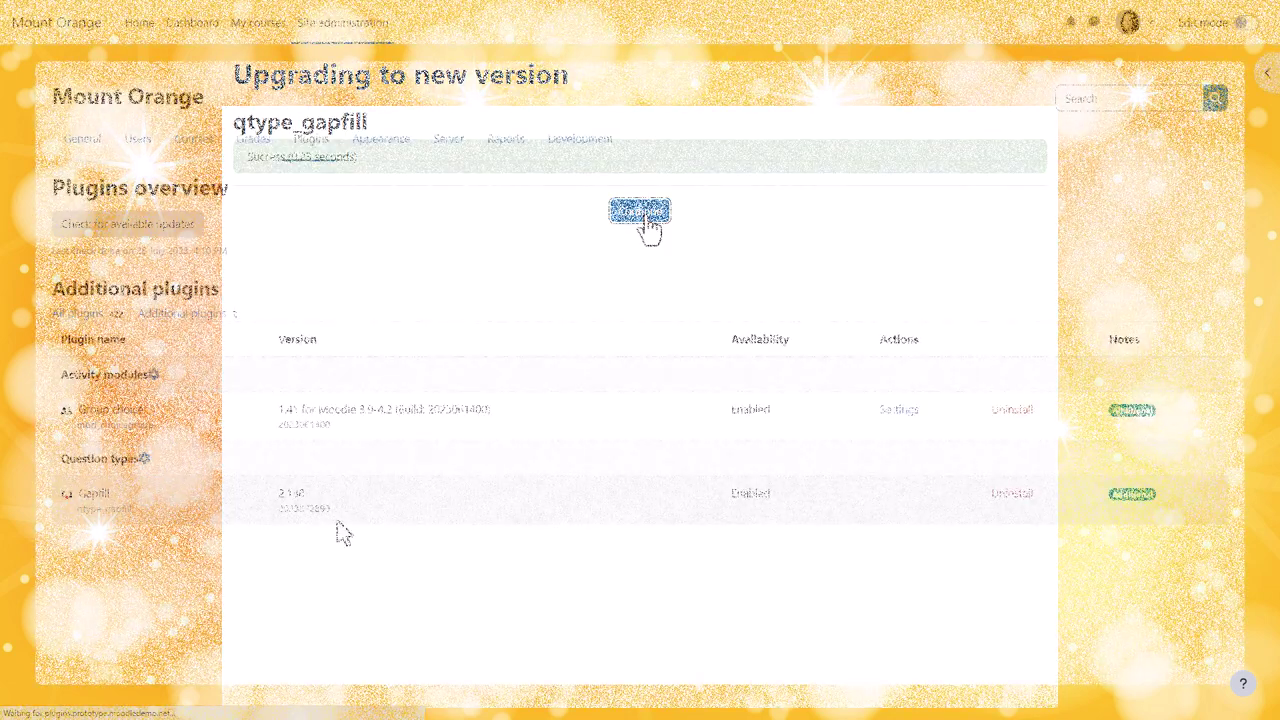